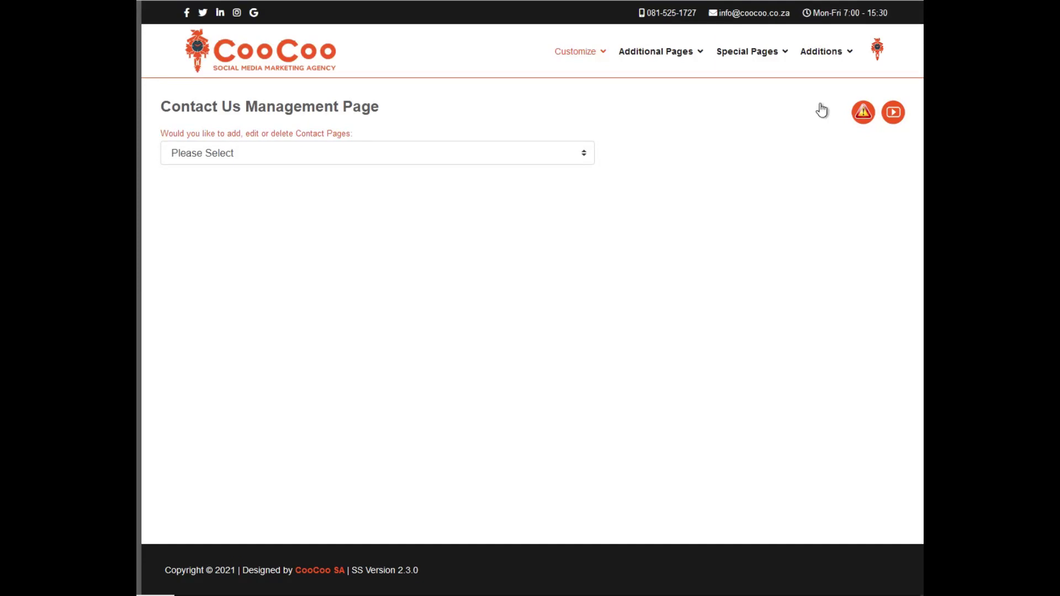
Open the add/manage/delete contact pages choices on the Contact Us Management Page.
drag(385, 108, 164, 110)
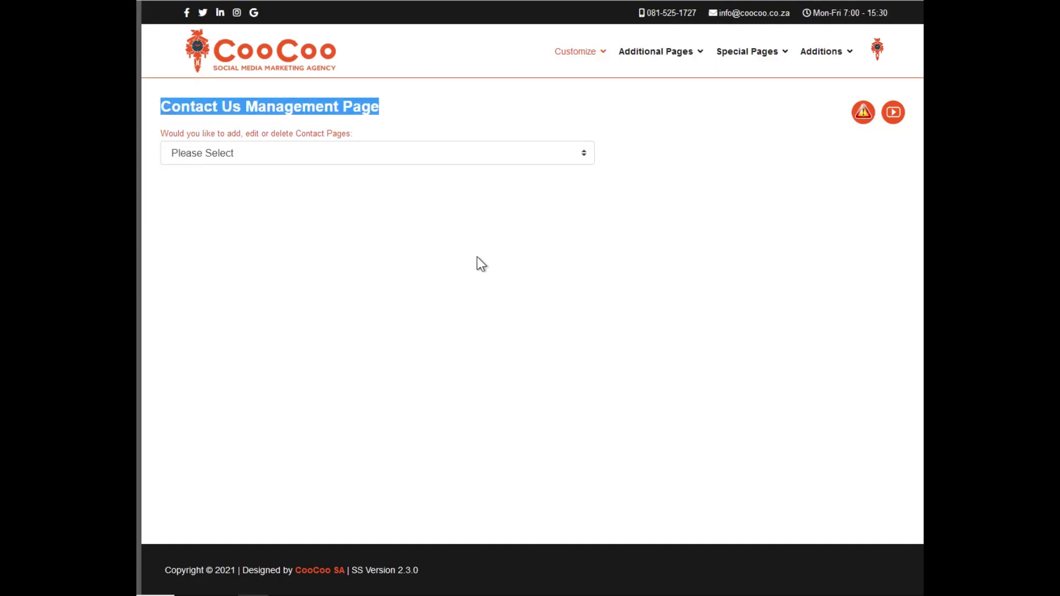
click(632, 239)
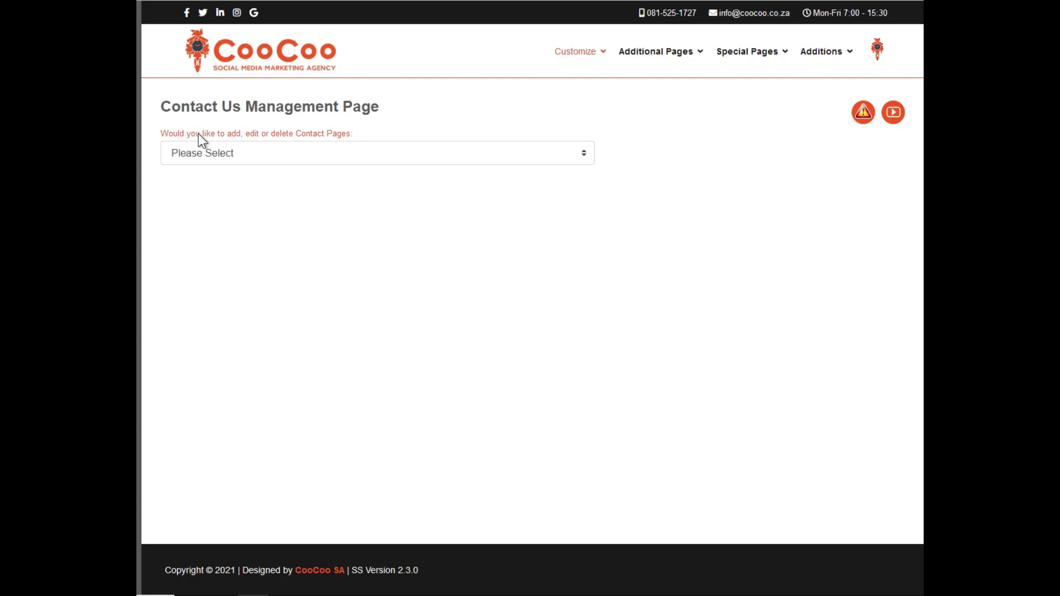
click(214, 154)
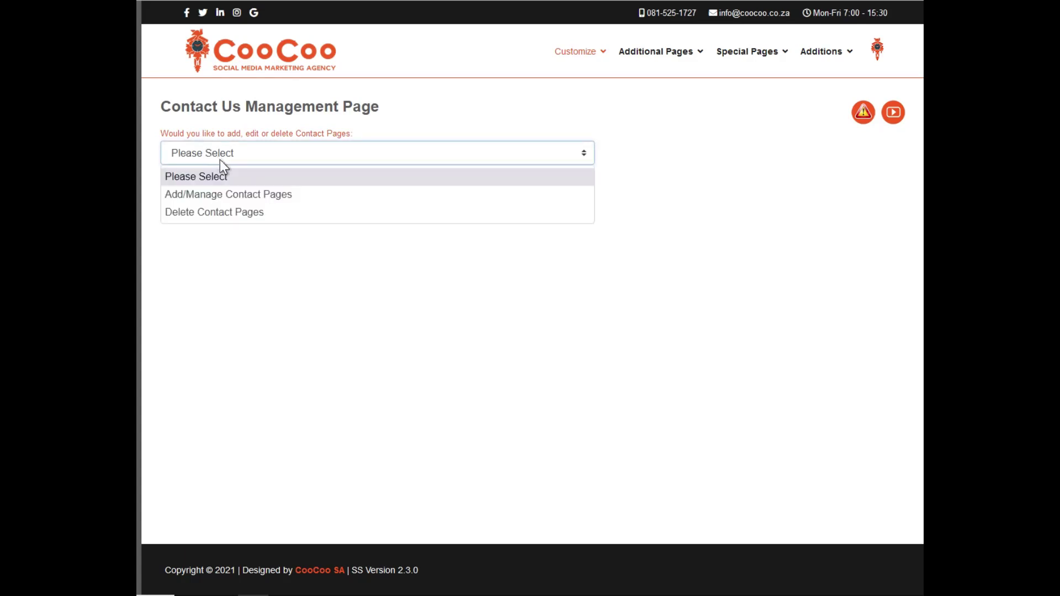
Choose Add/Manage Contact Pages after briefly previewing the Delete Contact Pages form.
click(236, 198)
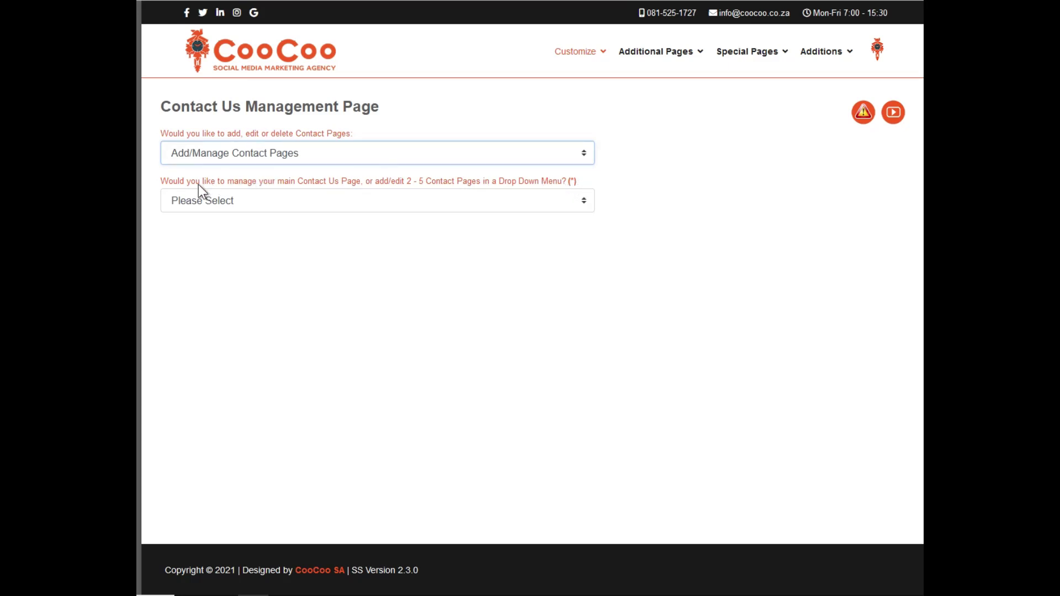
click(203, 158)
click(194, 206)
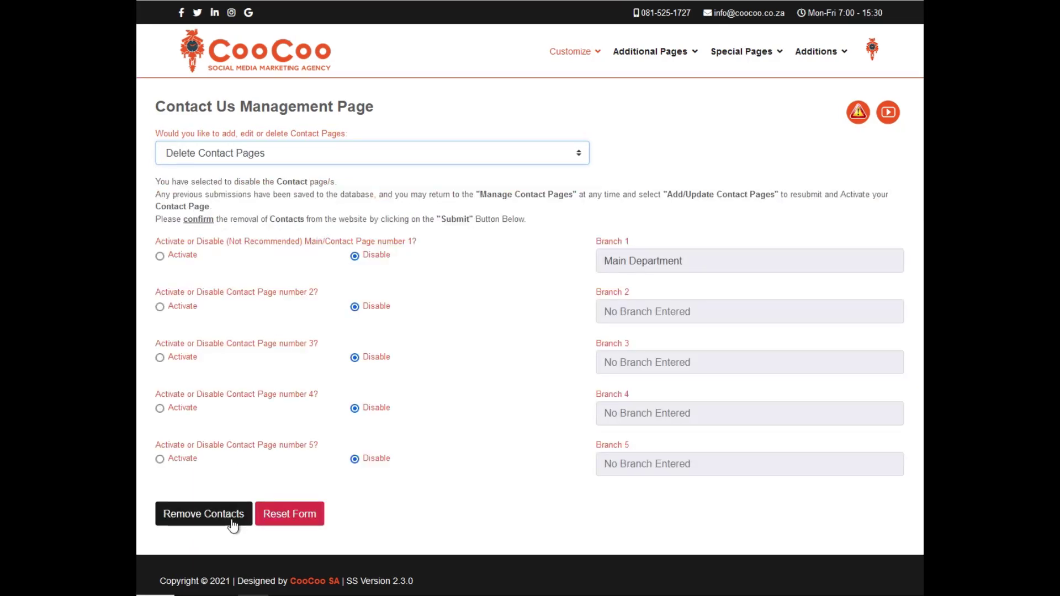
click(316, 153)
key(Escape)
key(Up)
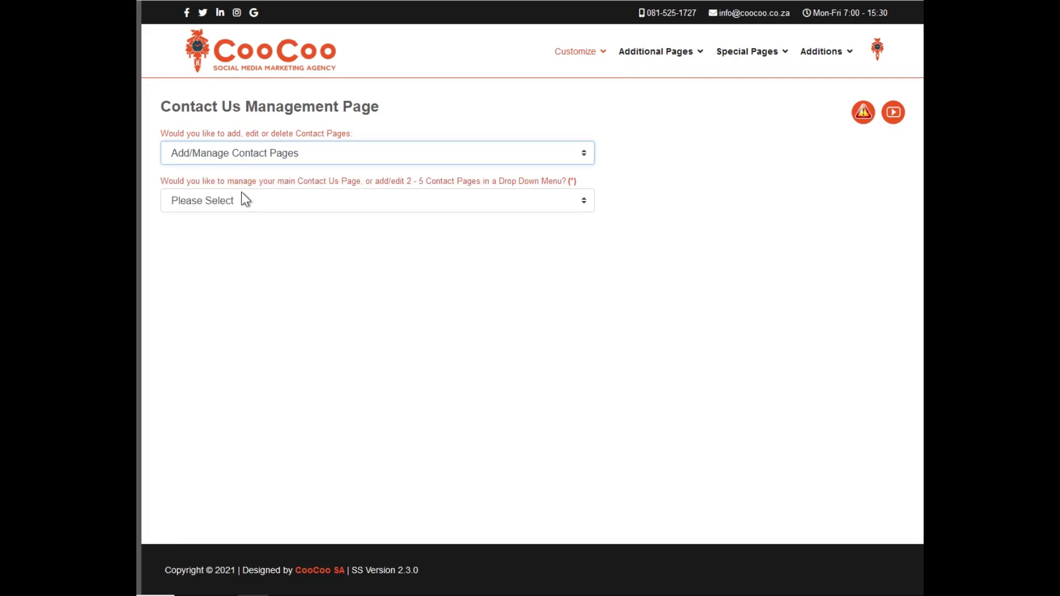
click(257, 209)
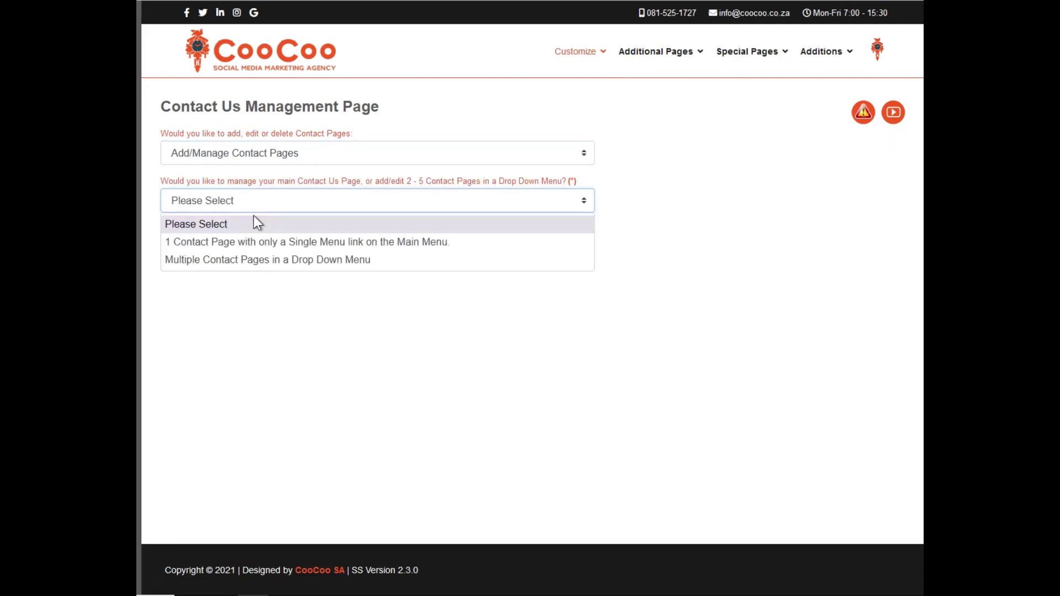
Preview the single-page Branch form, then choose Multiple Contact Pages in a Drop Down Menu.
click(231, 246)
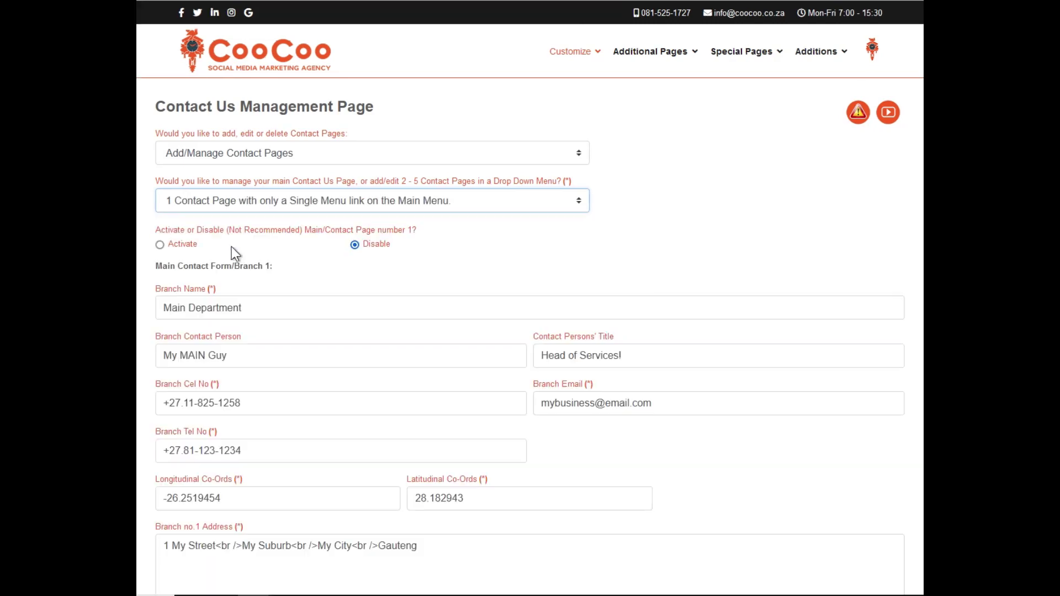
scroll(279, 239, down, 2)
scroll(360, 268, down, 1)
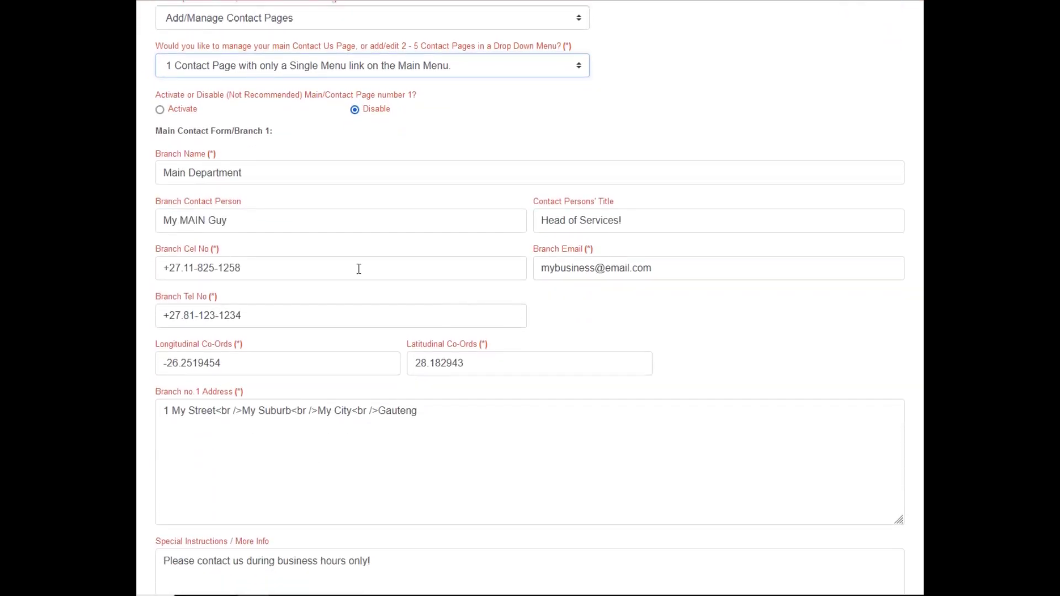
scroll(404, 401, down, 4)
scroll(248, 376, up, 6)
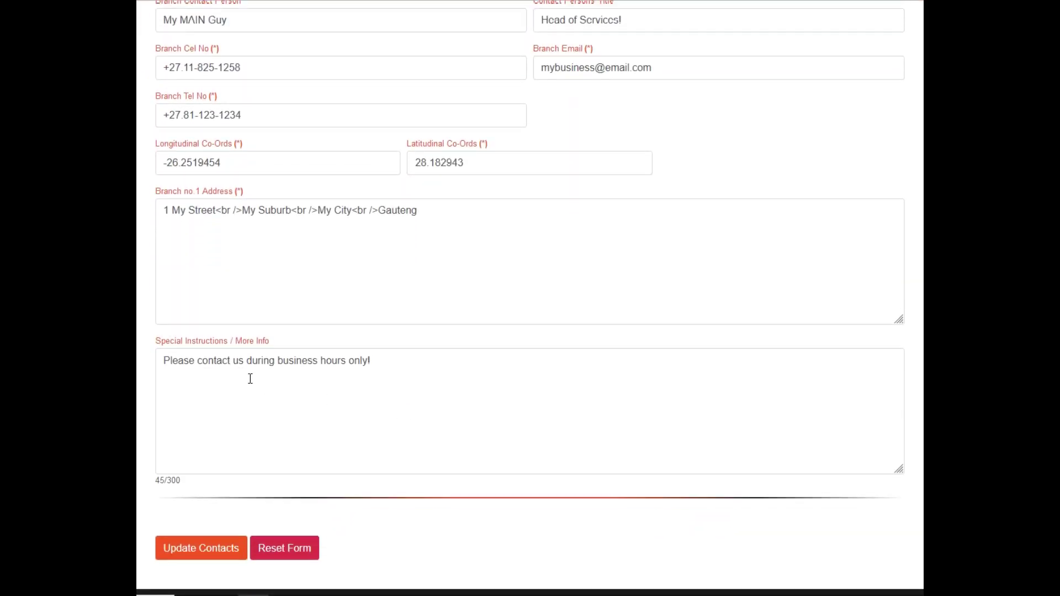
click(299, 209)
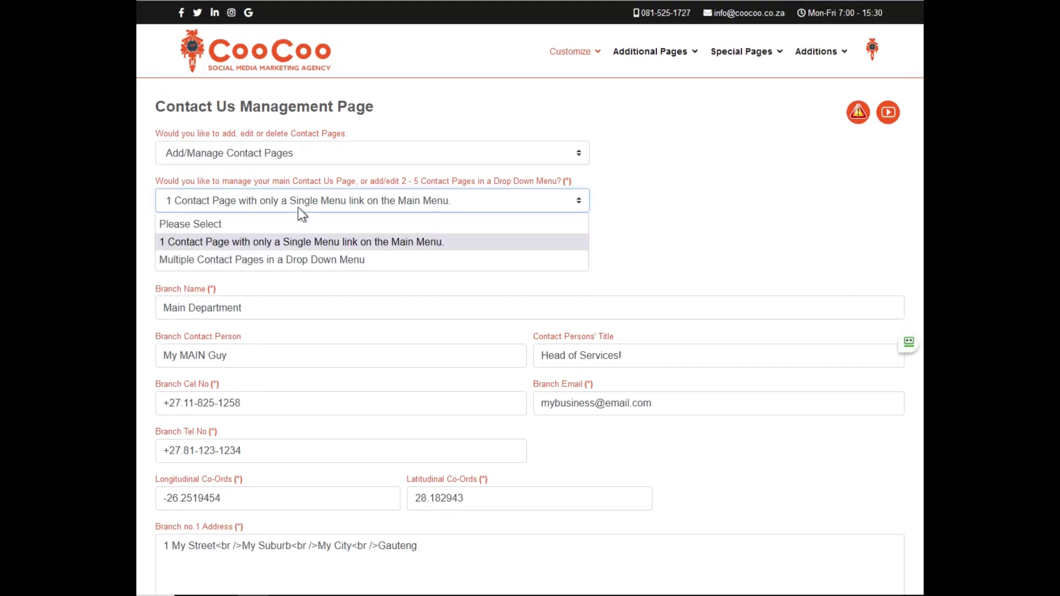
click(235, 258)
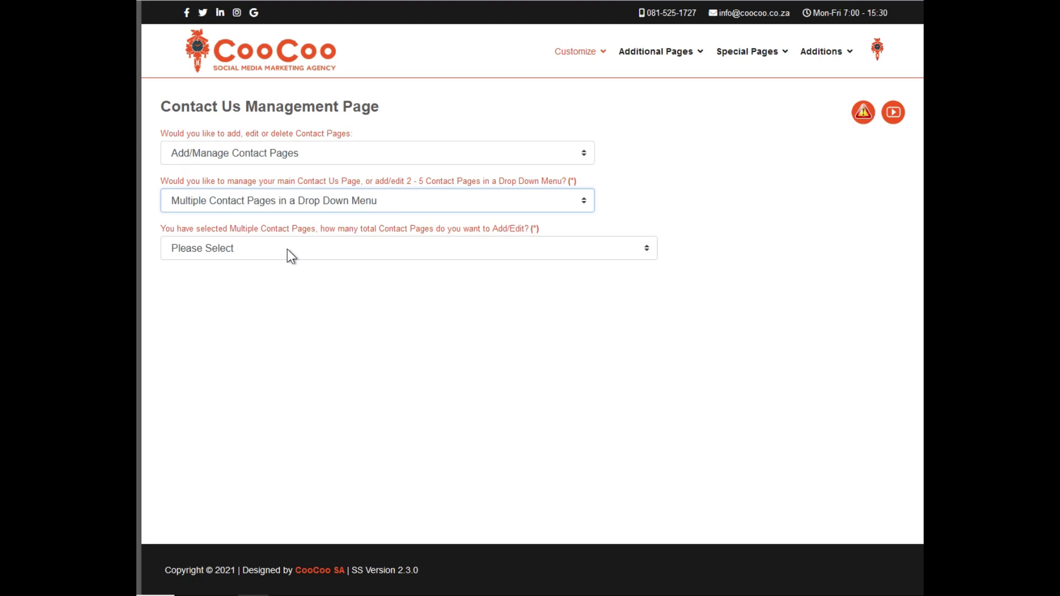
Set the number of contact pages to 2 Contact Pages.
click(379, 250)
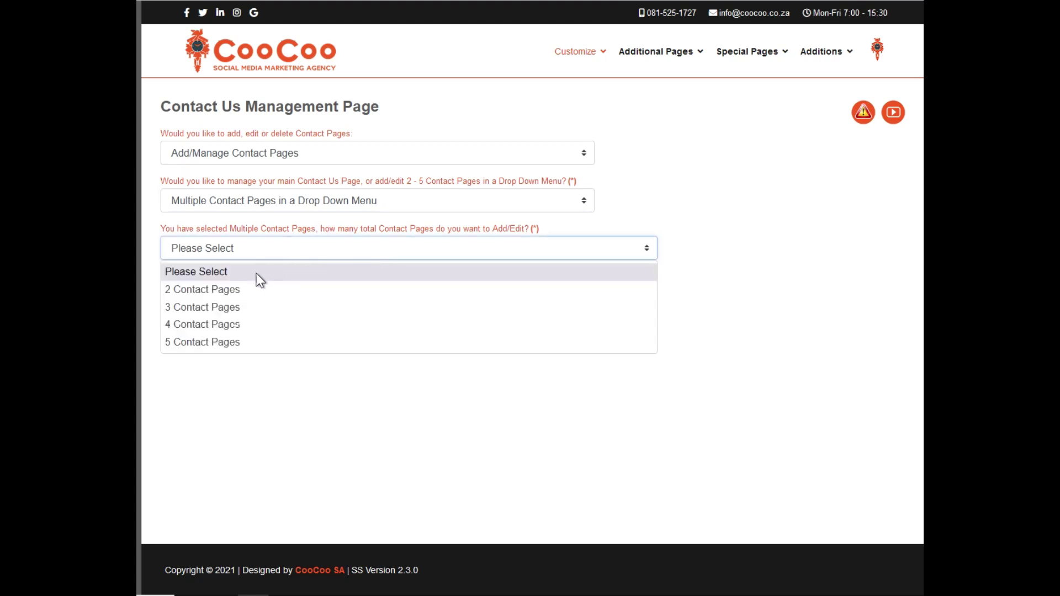
click(248, 286)
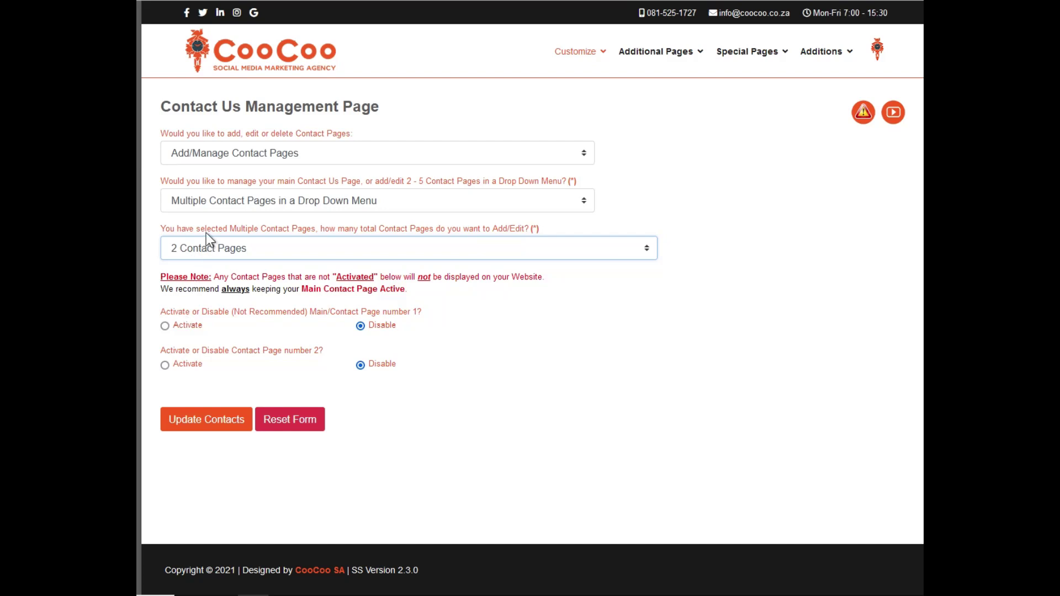
click(207, 205)
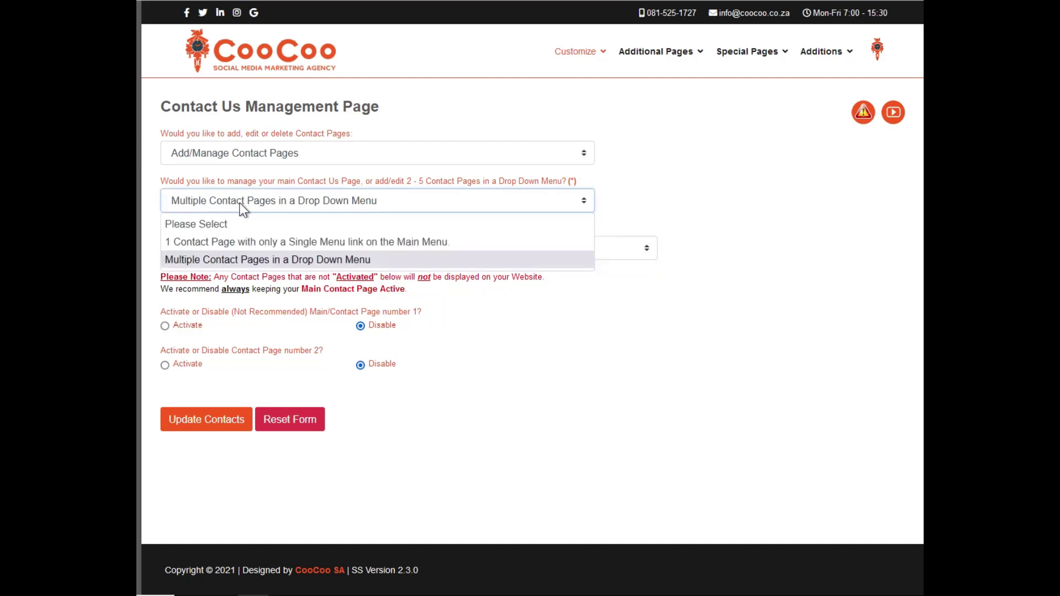
Switch to '1 Contact Page with only a Single Menu link' and review the Branch 1 fields.
click(256, 238)
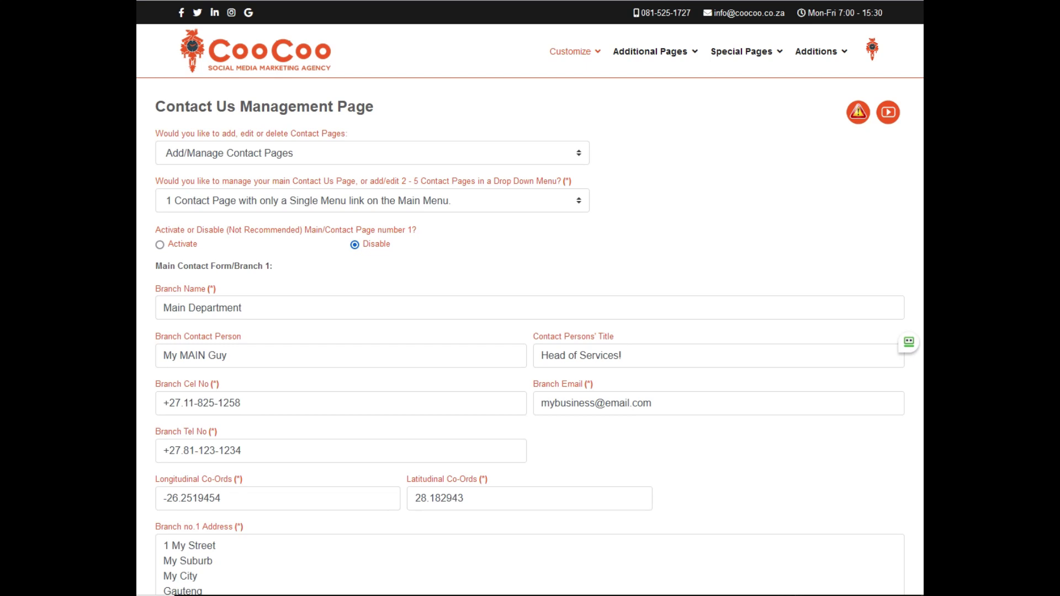
scroll(405, 372, down, 5)
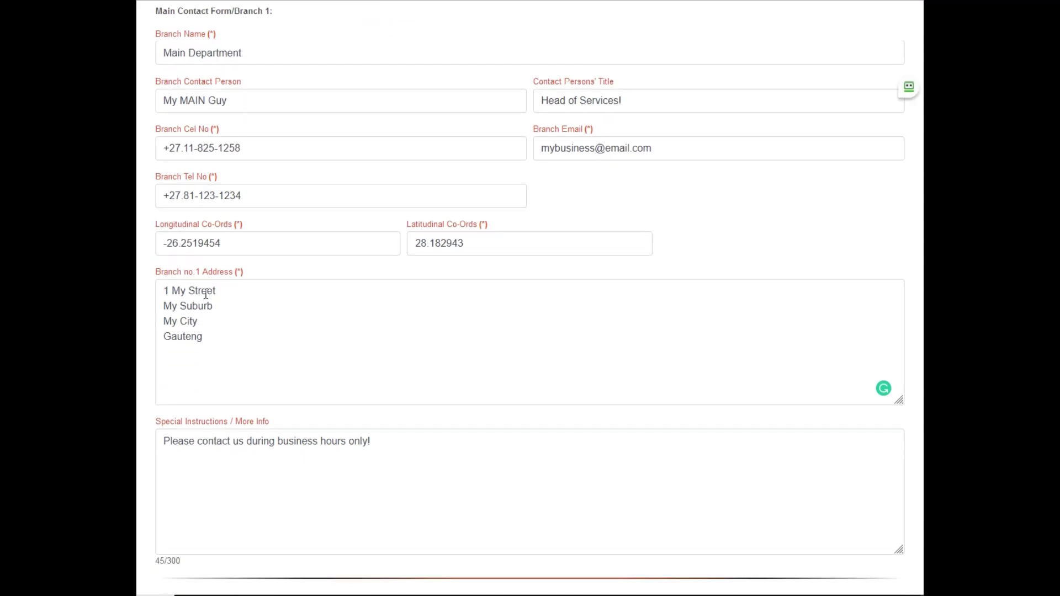
click(212, 339)
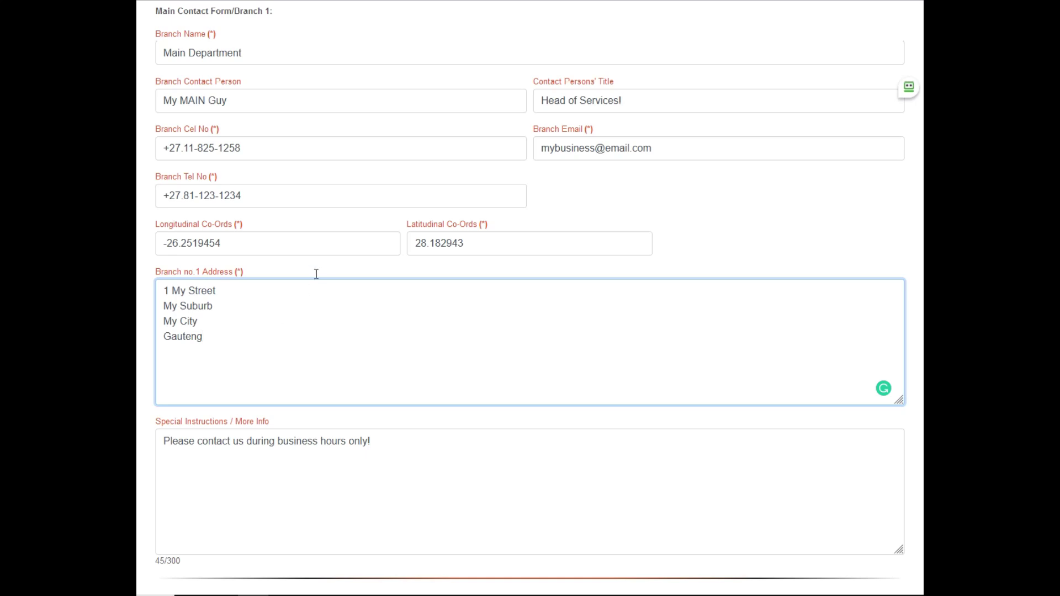
scroll(318, 258, up, 2)
scroll(316, 258, down, 4)
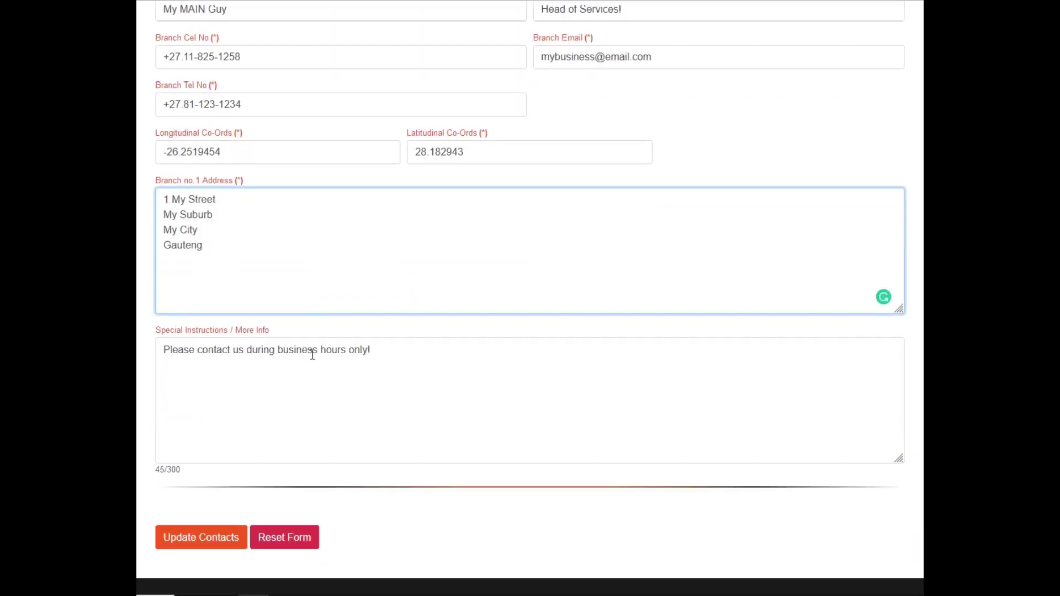
drag(281, 330, 223, 330)
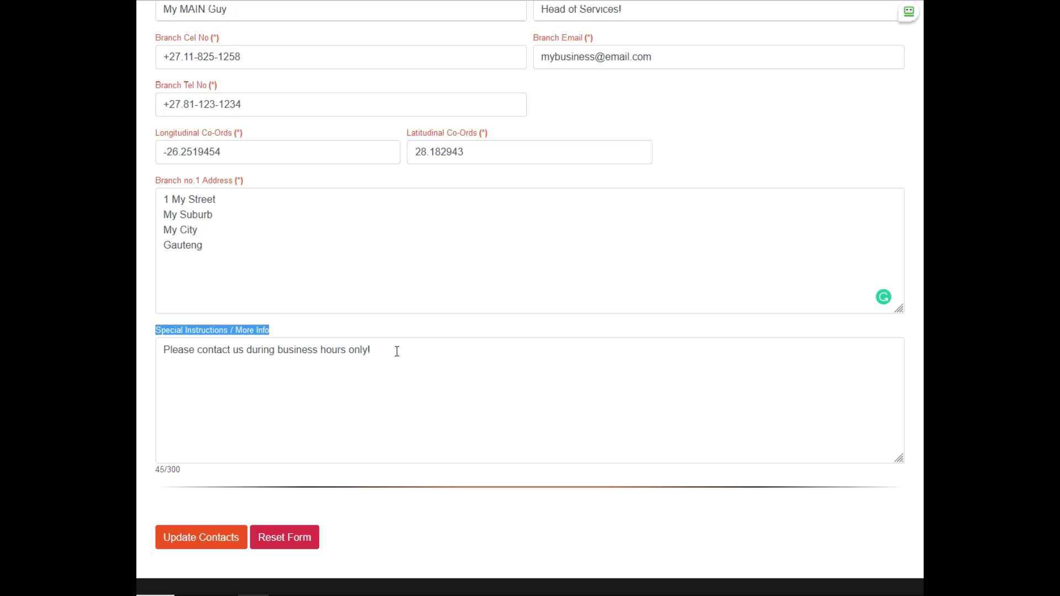
scroll(397, 351, up, 8)
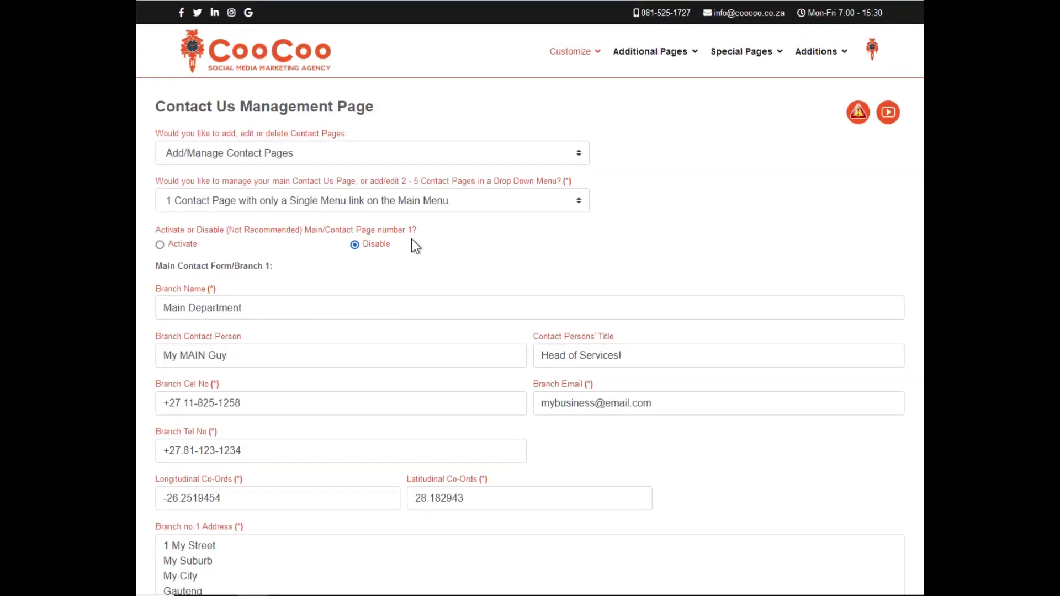
Activate contact page 1, then reselect Multiple Contact Pages with 2 Contact Pages.
click(160, 245)
click(370, 210)
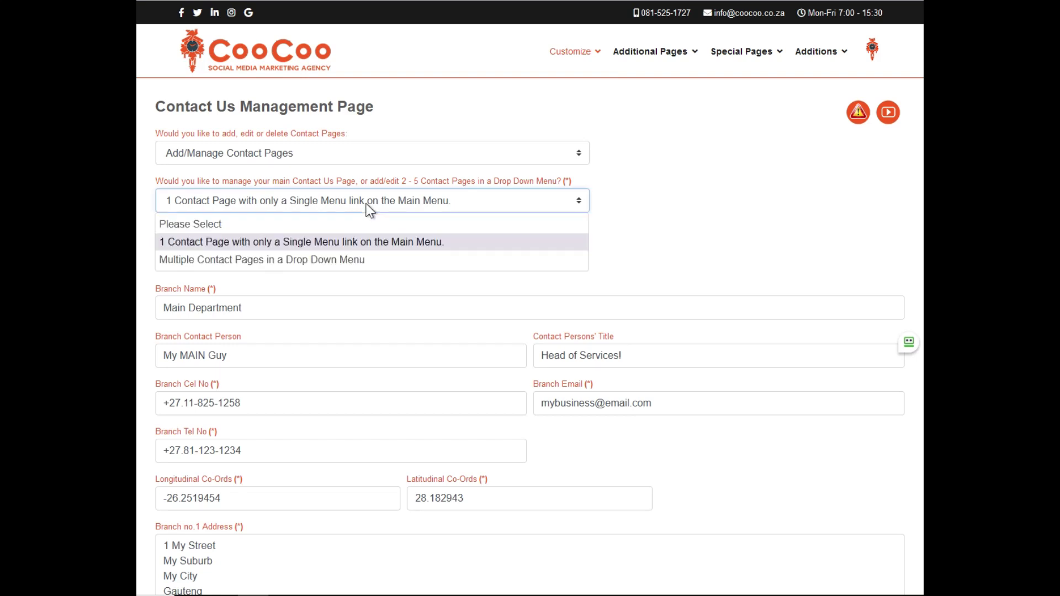
click(330, 256)
click(241, 245)
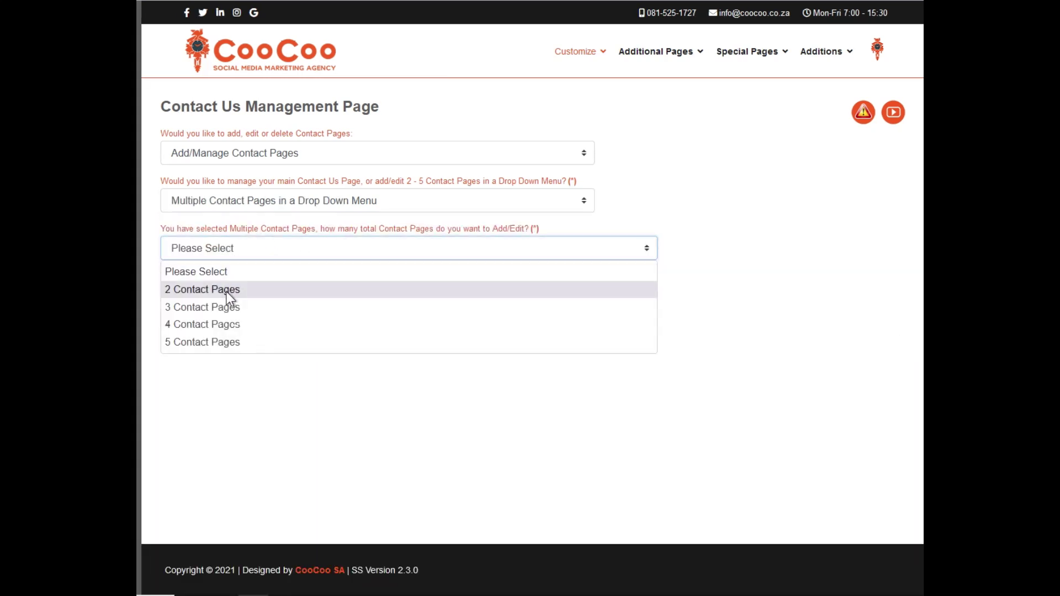
click(227, 290)
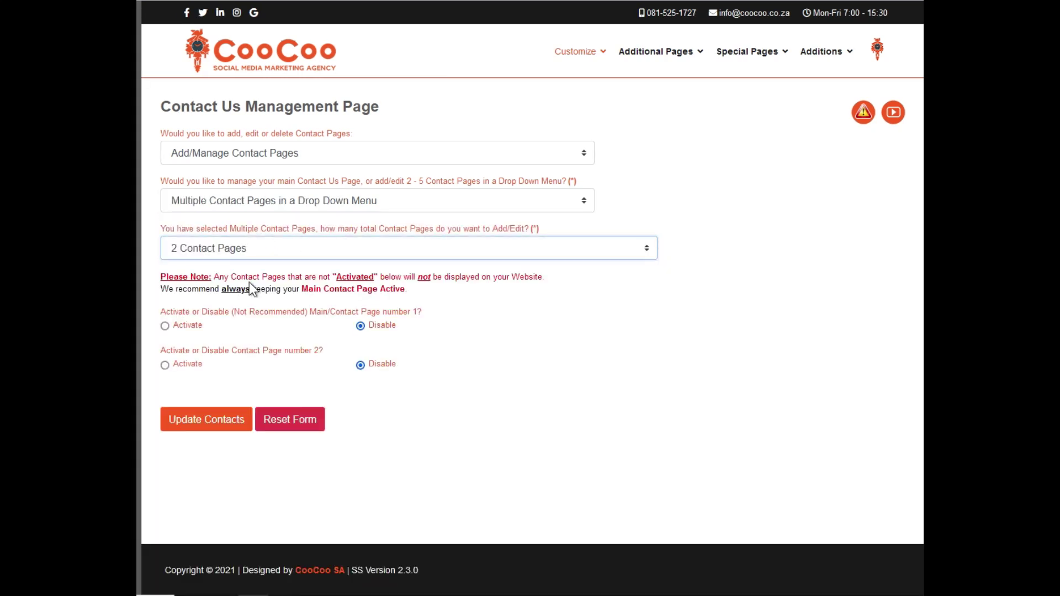
Activate both Contact Page 1 and Contact Page 2, reviewing the empty Branch 2 fields.
click(166, 326)
scroll(170, 327, down, 2)
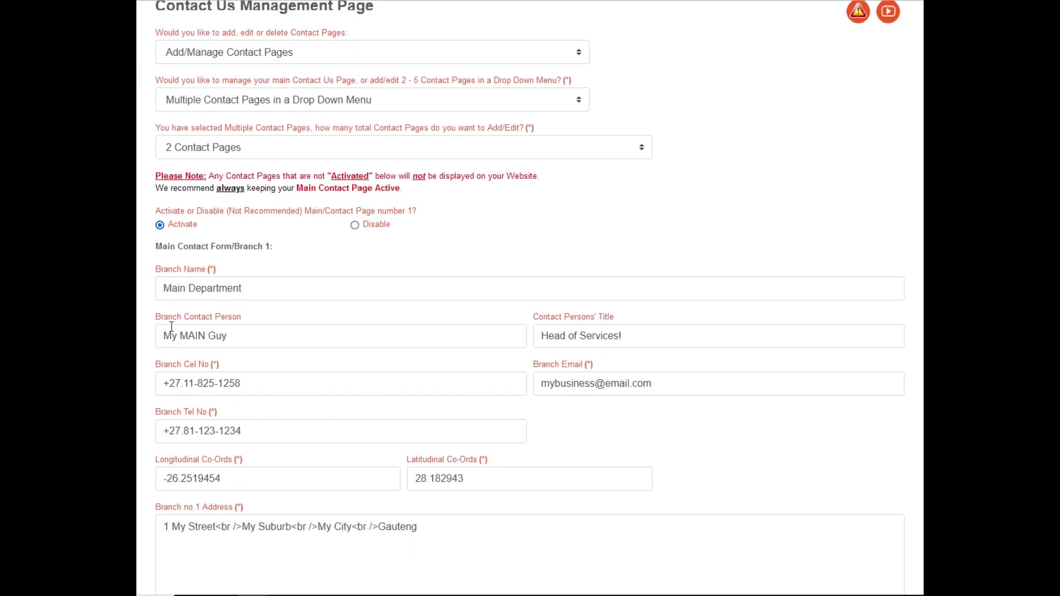
scroll(172, 325, down, 3)
scroll(171, 249, down, 5)
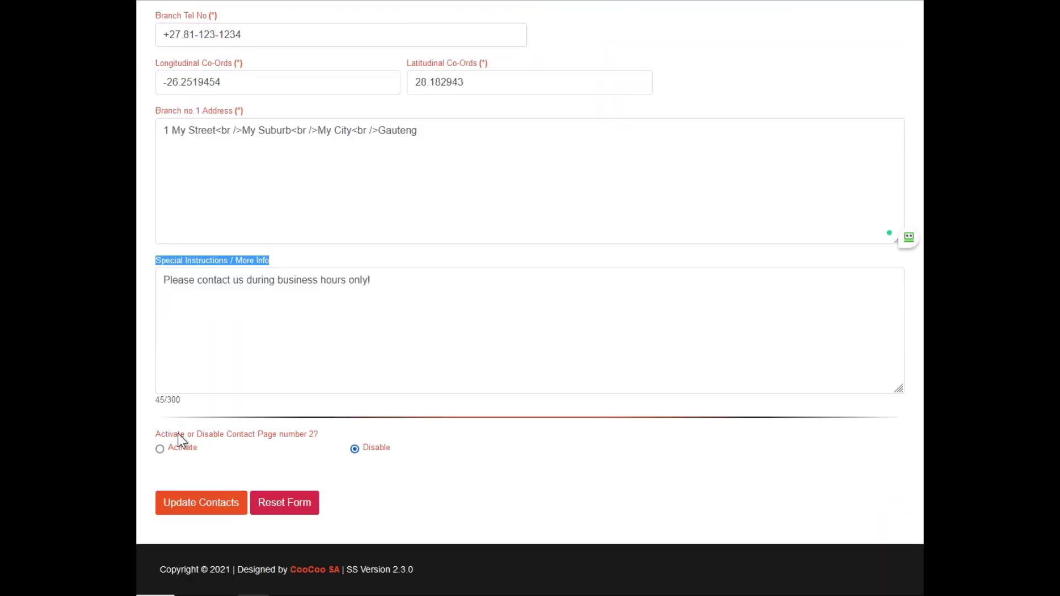
click(160, 448)
scroll(238, 426, down, 5)
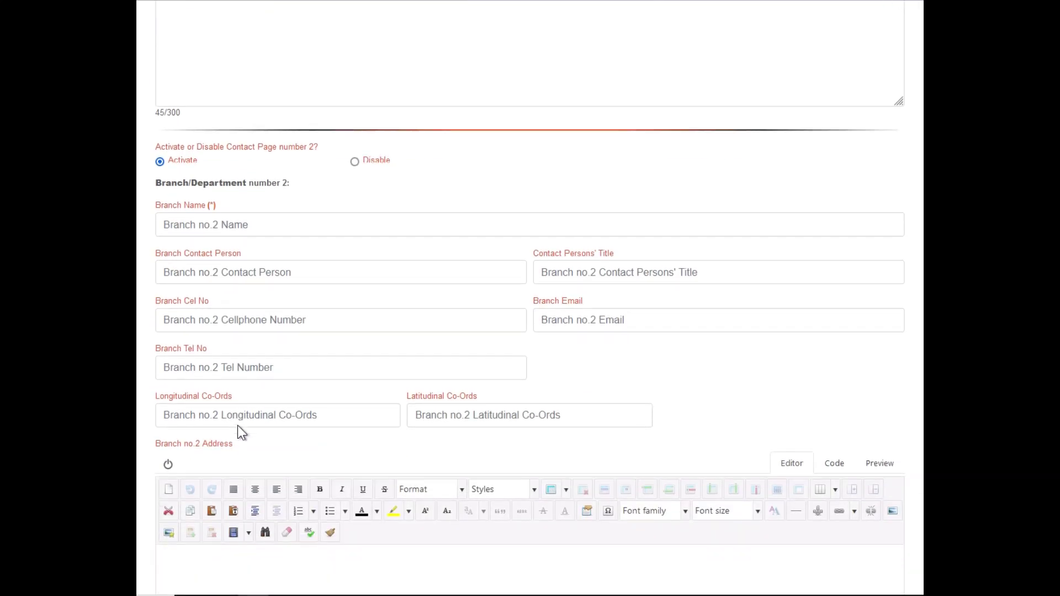
scroll(238, 426, down, 6)
scroll(367, 306, up, 4)
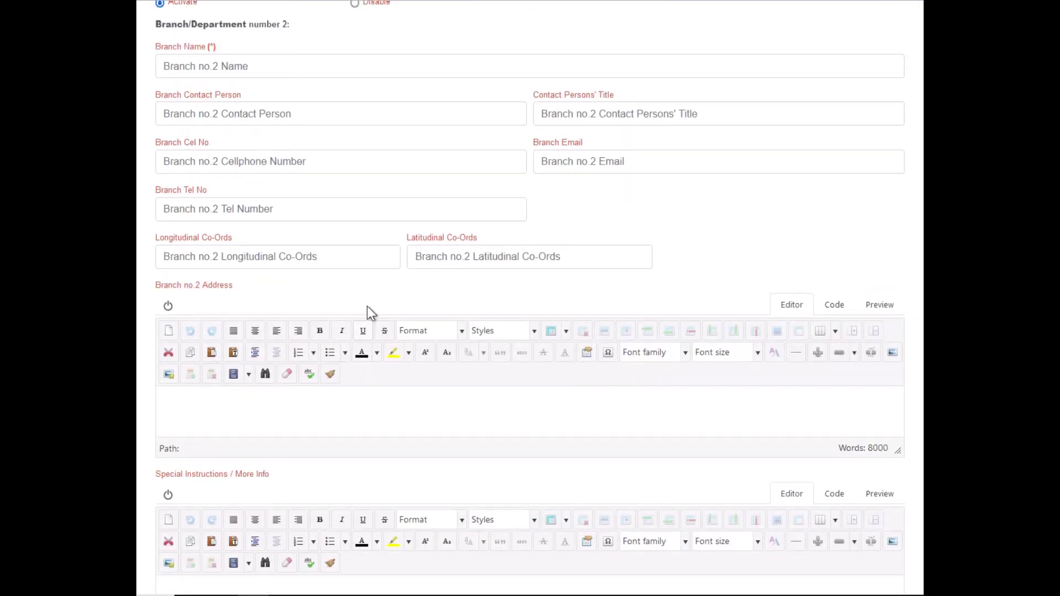
scroll(366, 306, up, 15)
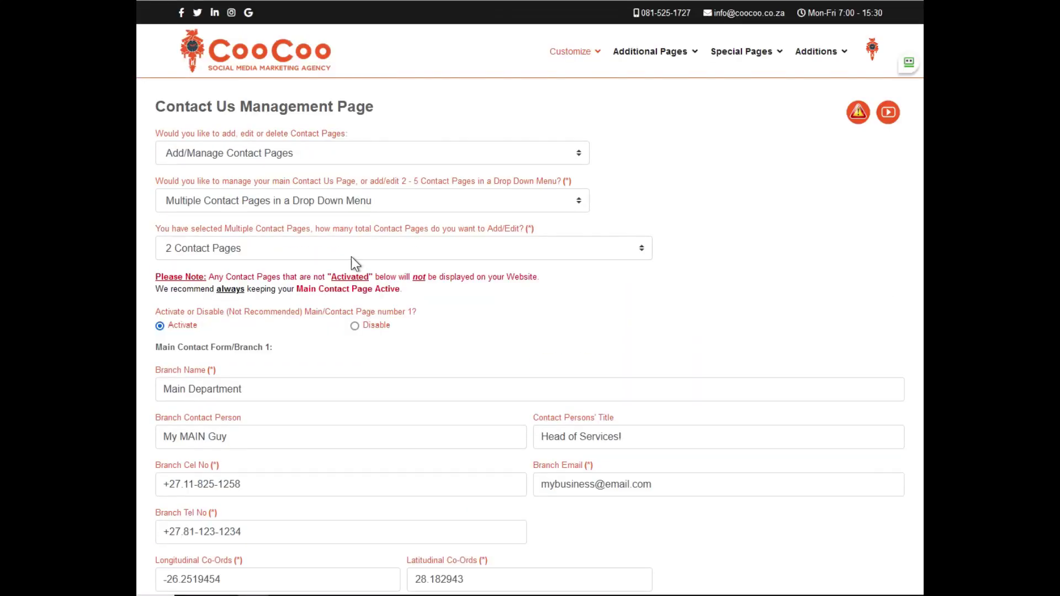
click(351, 257)
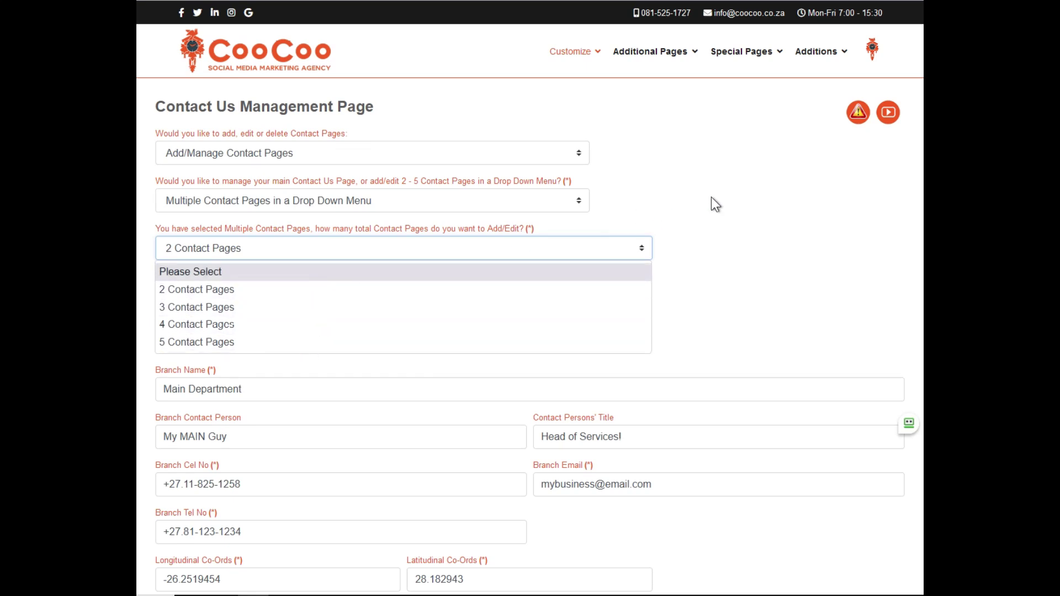
click(738, 273)
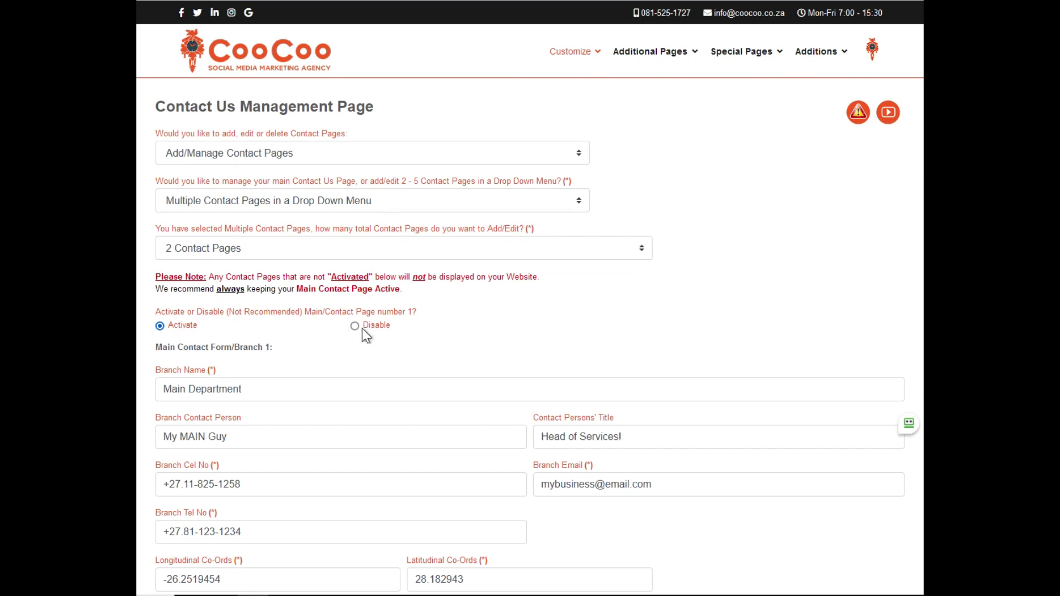
scroll(363, 329, down, 4)
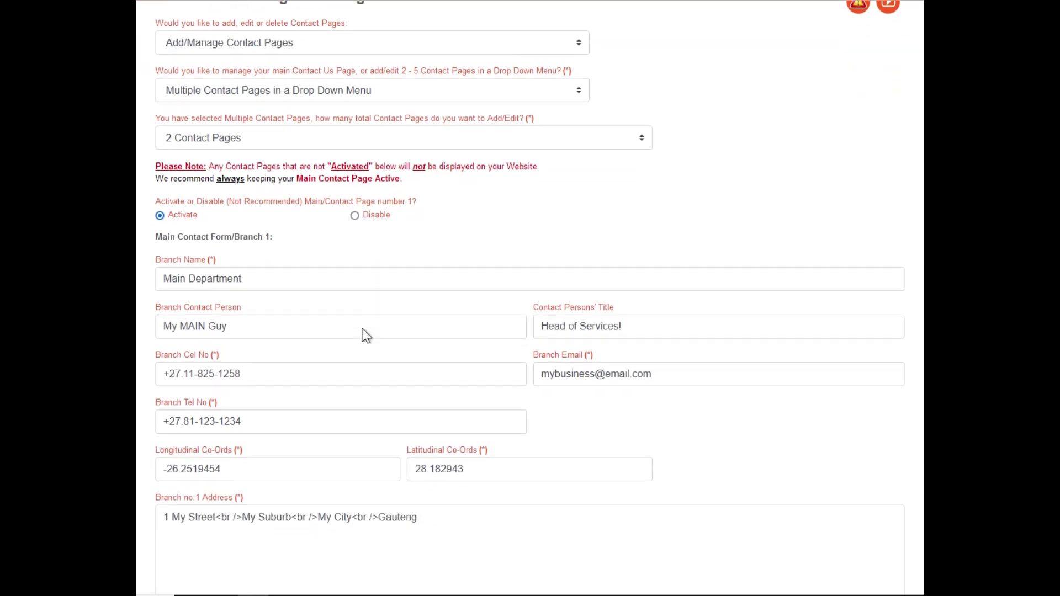
scroll(363, 331, down, 7)
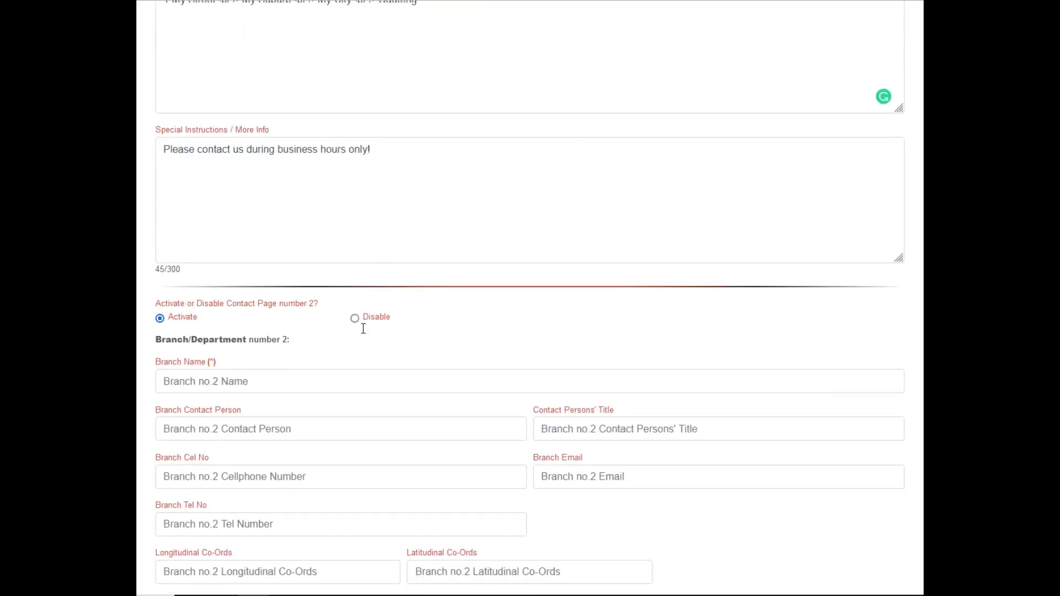
scroll(362, 329, down, 3)
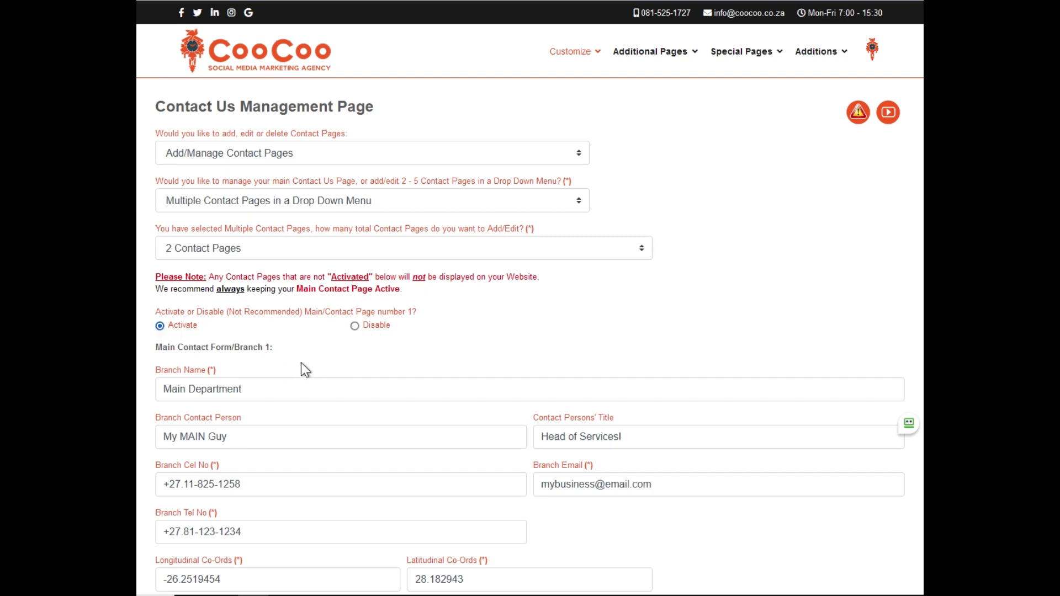
scroll(300, 362, down, 2)
click(266, 278)
click(266, 323)
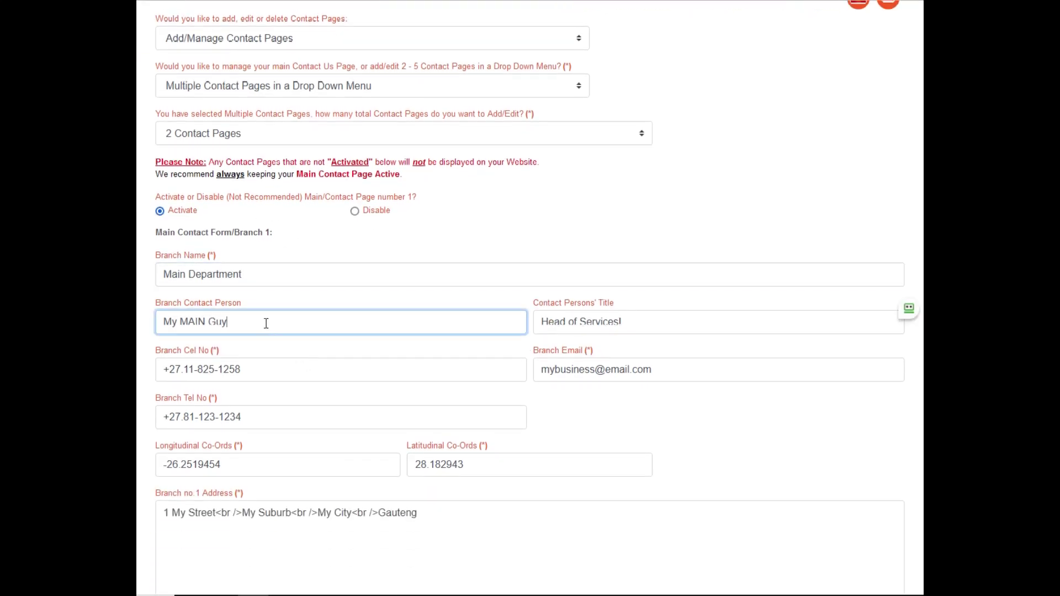
click(261, 355)
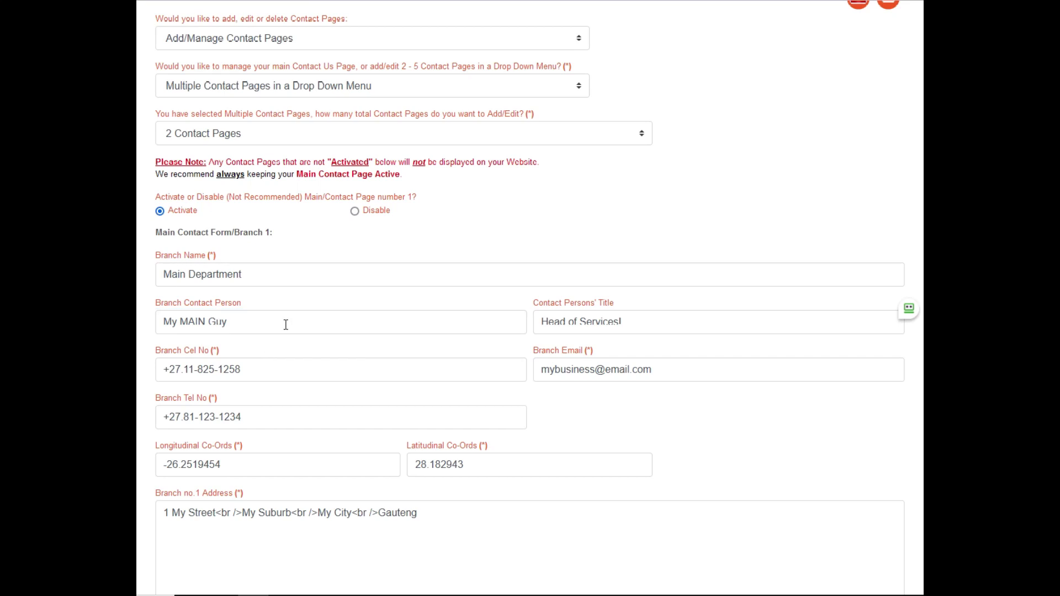
click(264, 416)
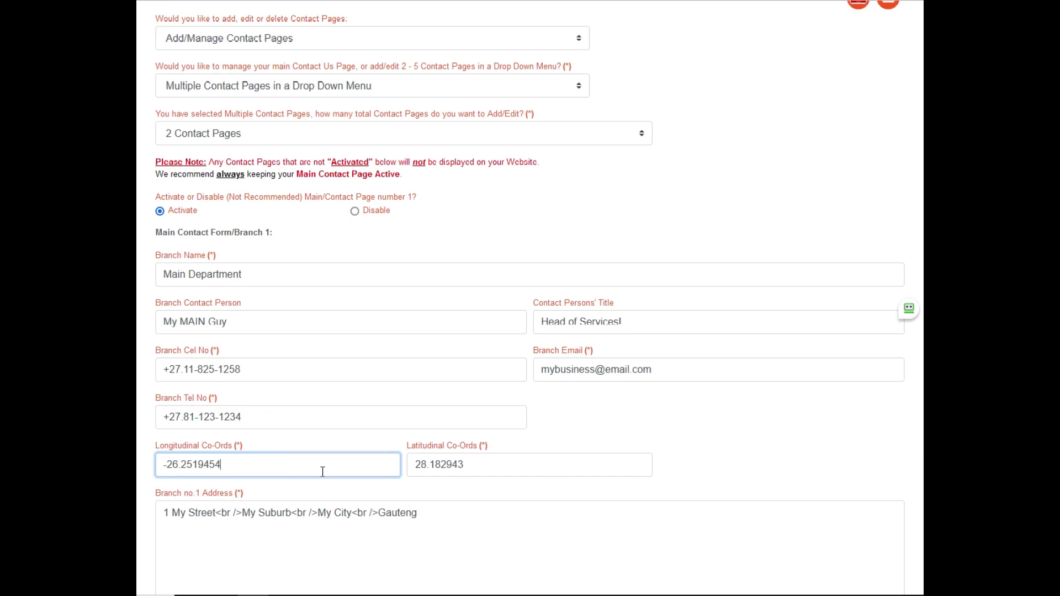
click(645, 330)
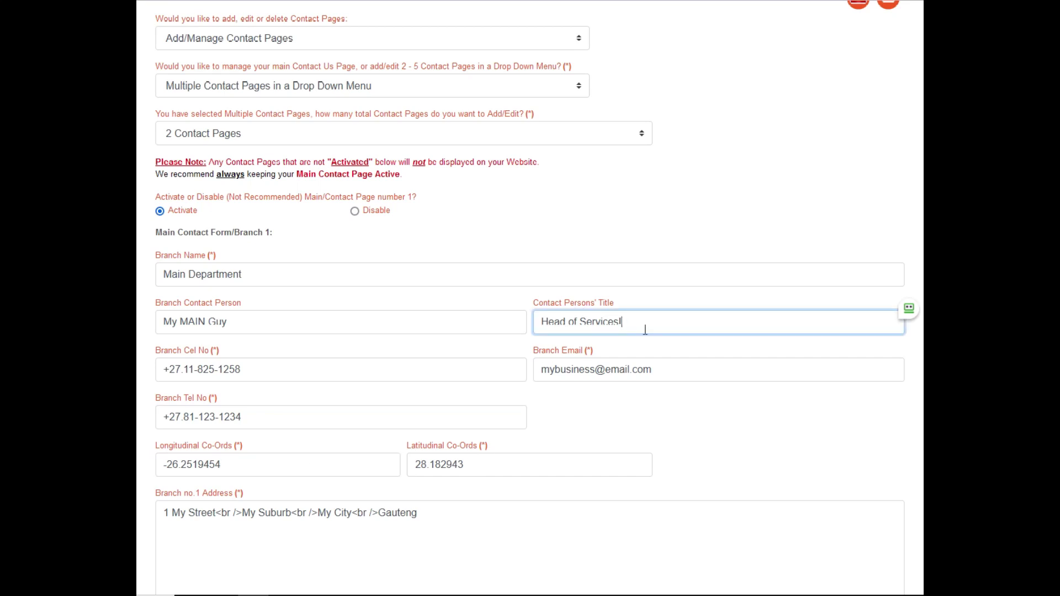
click(660, 362)
scroll(571, 413, down, 3)
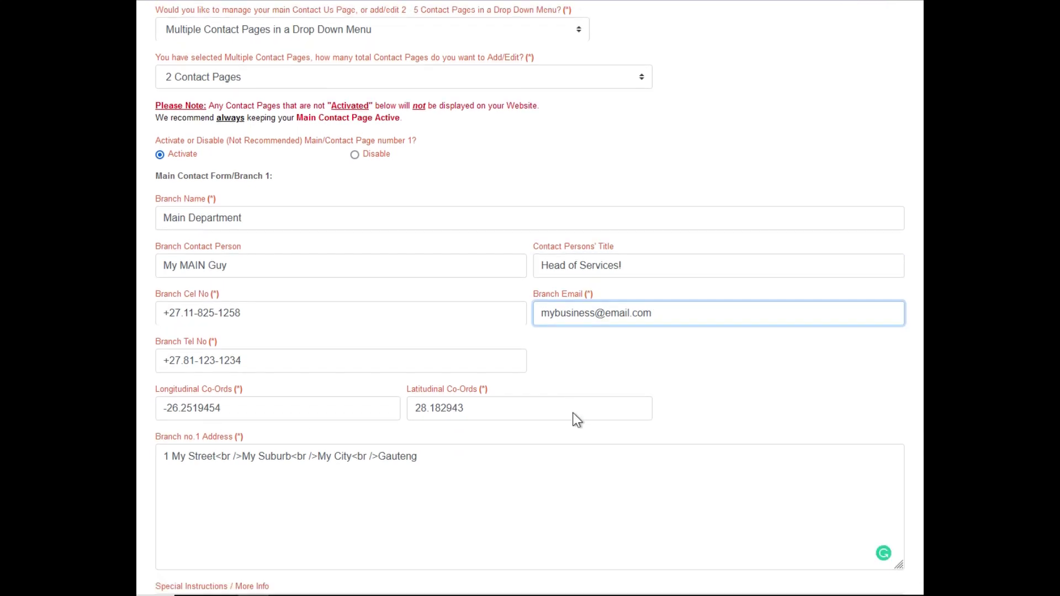
scroll(291, 390, down, 3)
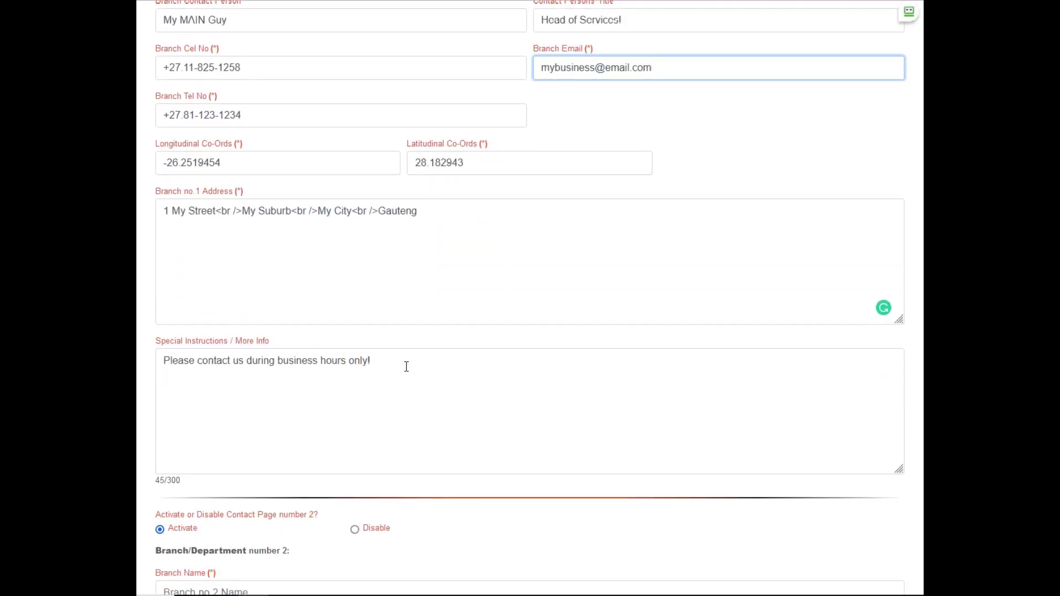
scroll(227, 359, down, 3)
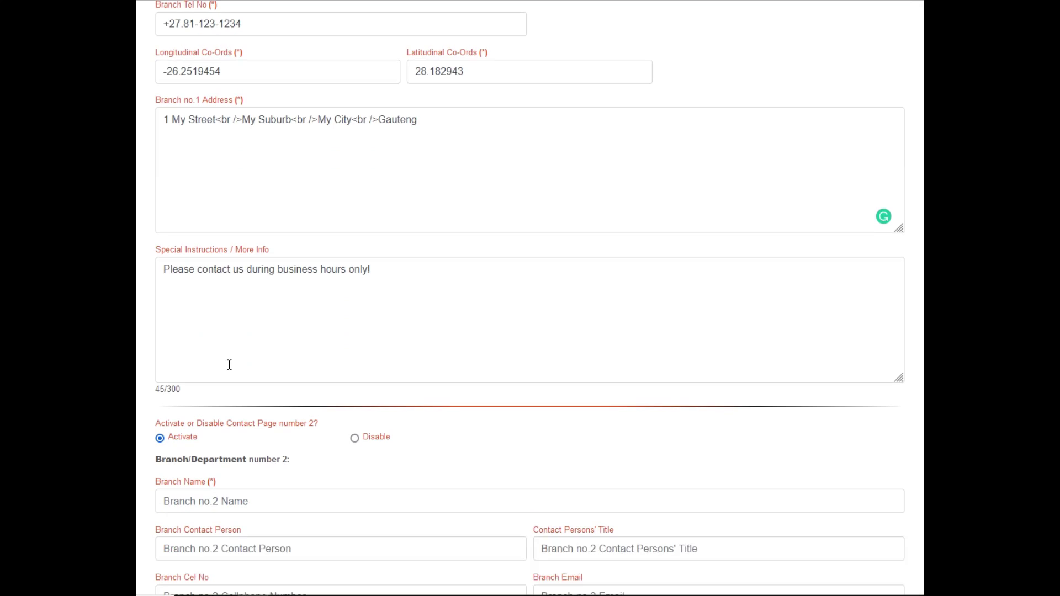
scroll(229, 364, down, 1)
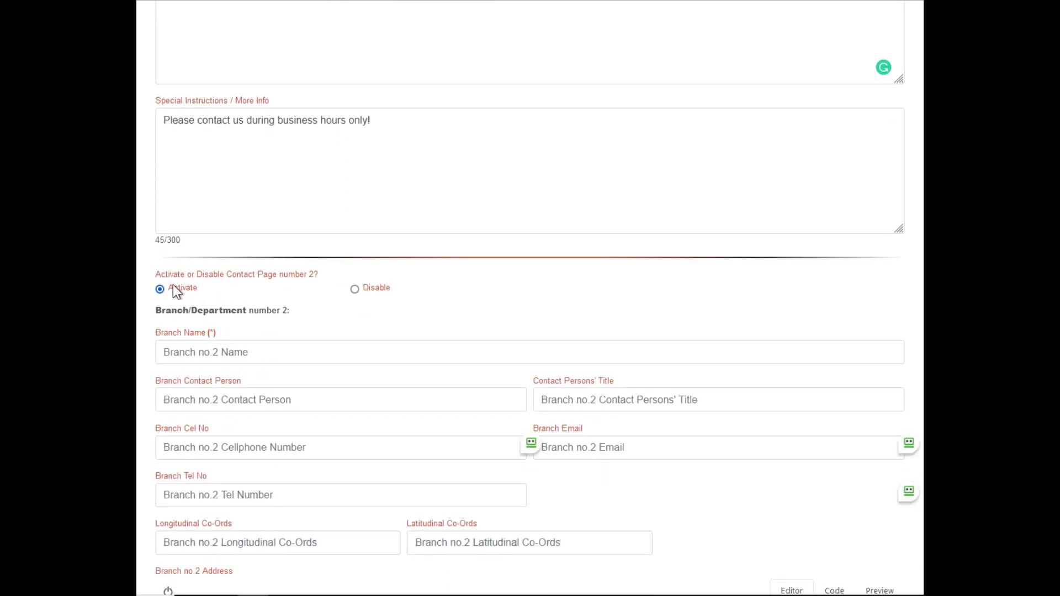
click(353, 290)
click(168, 448)
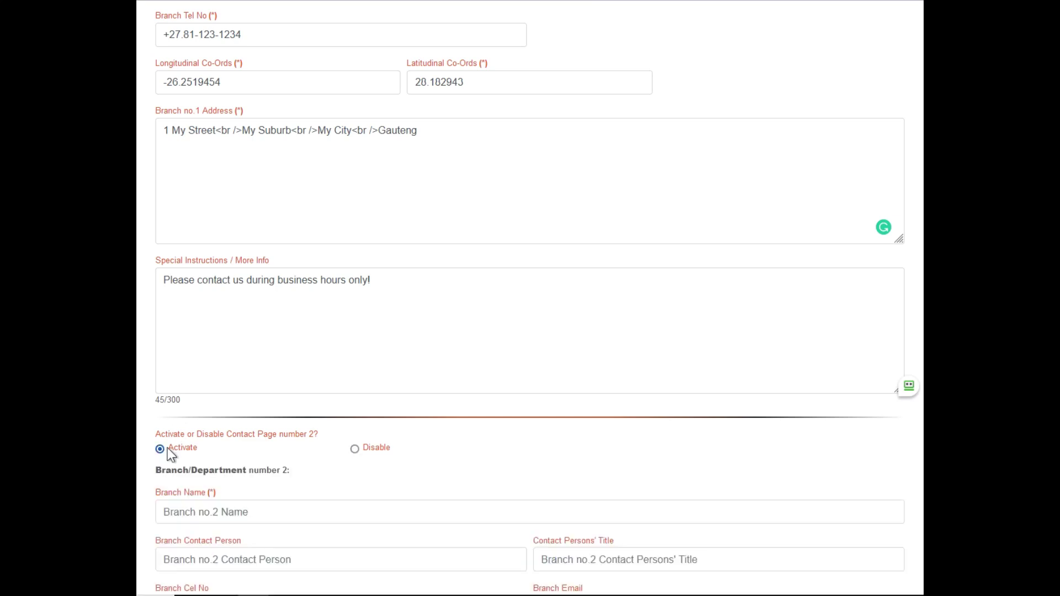
scroll(191, 439, down, 5)
click(259, 193)
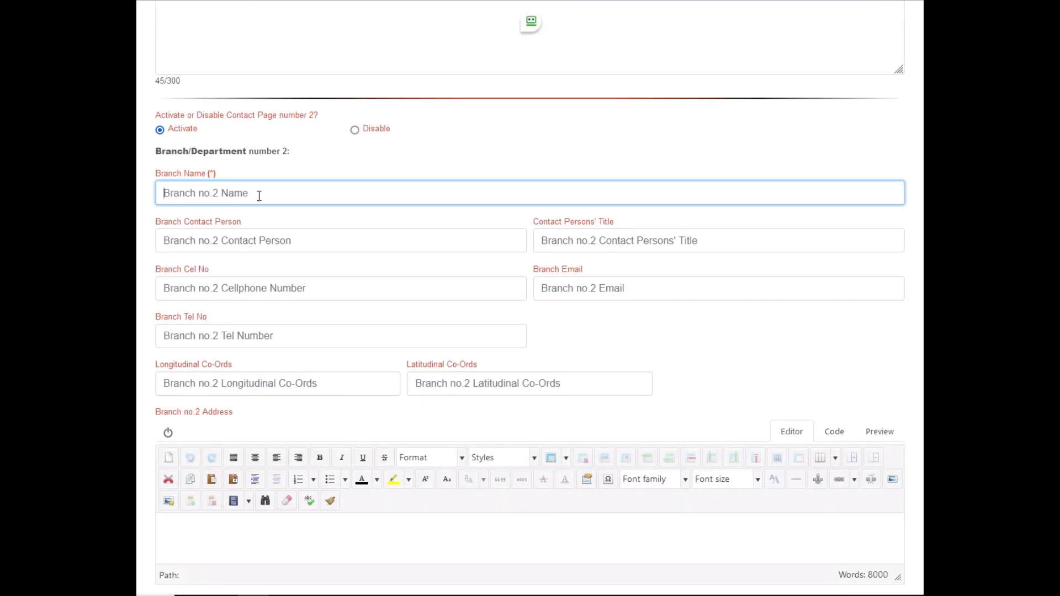
click(263, 239)
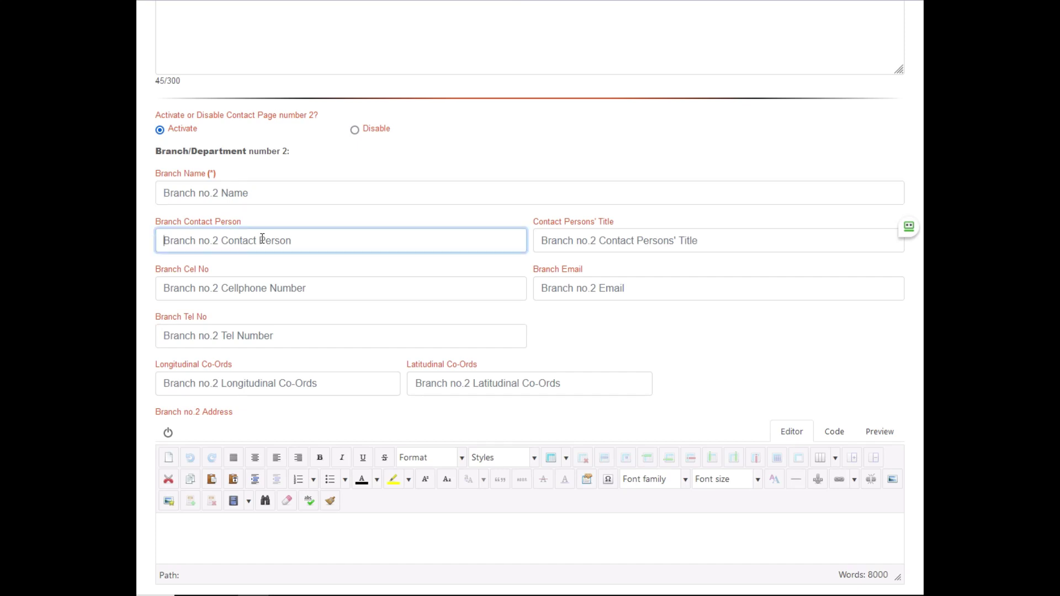
click(283, 290)
click(278, 337)
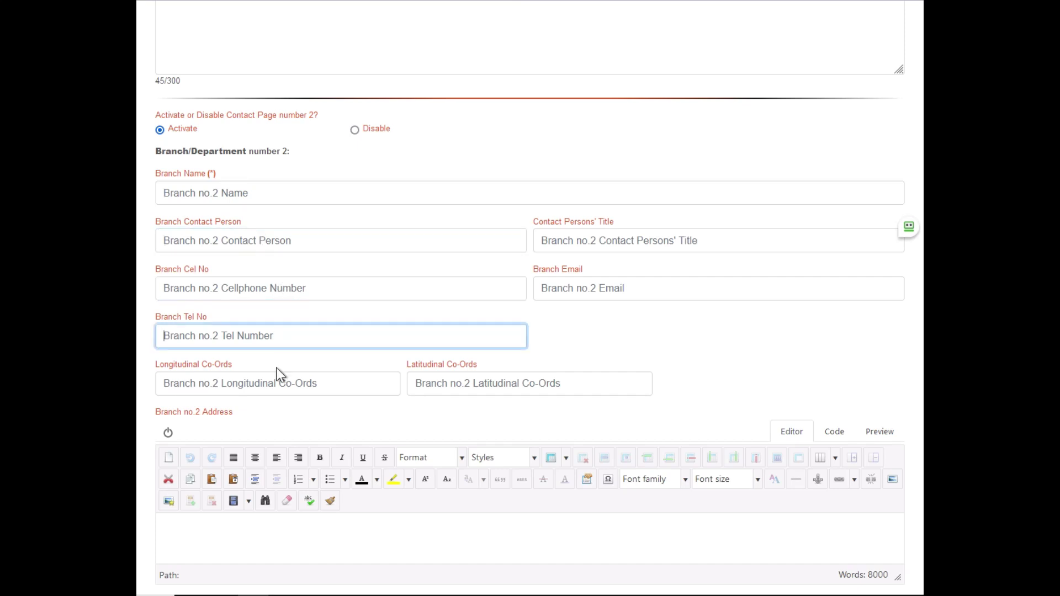
click(280, 382)
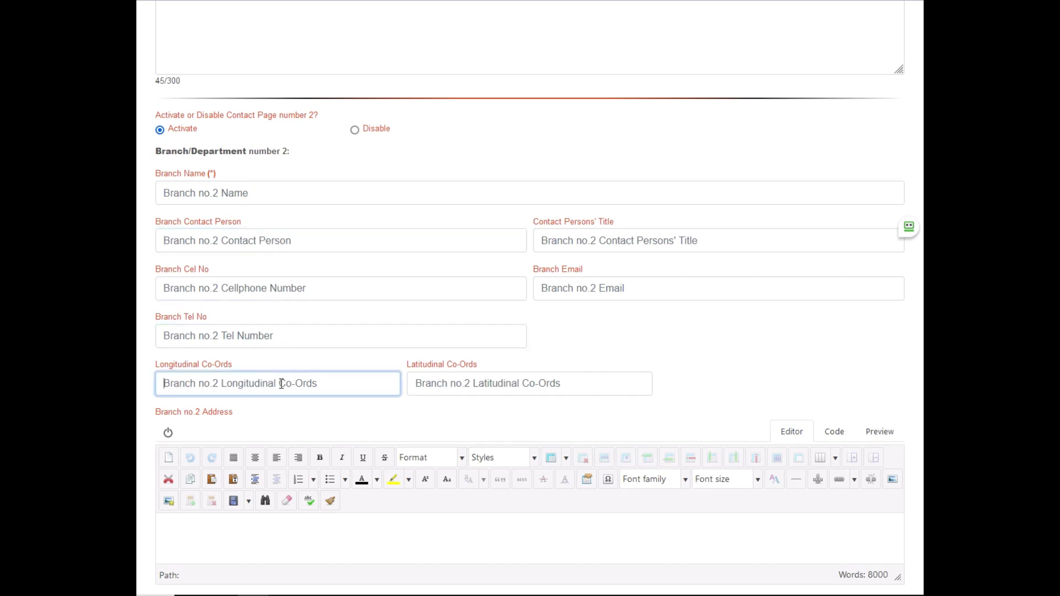
click(610, 243)
click(602, 283)
click(516, 381)
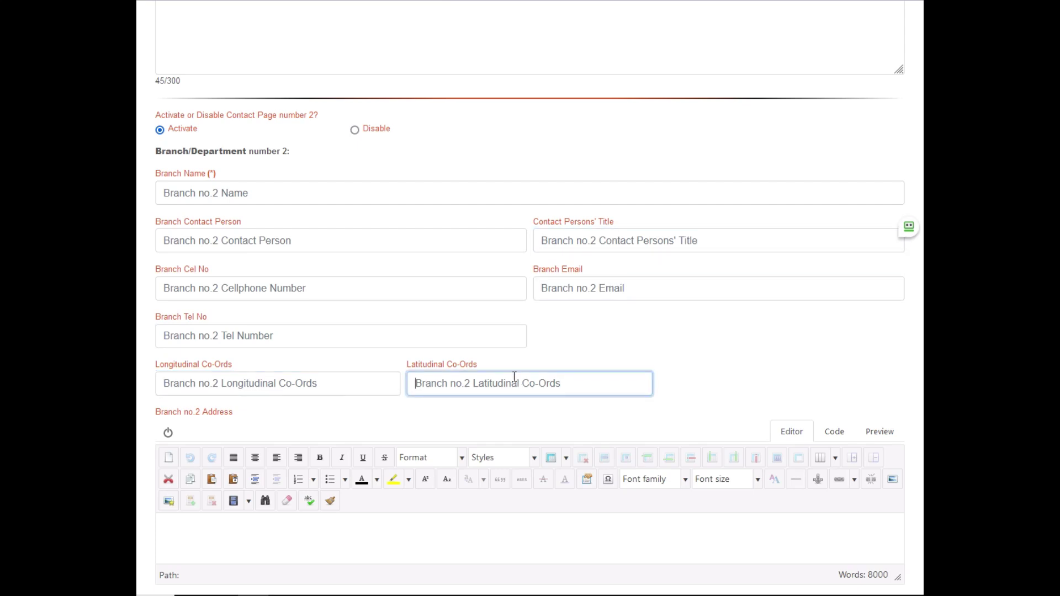
scroll(514, 374, down, 5)
click(284, 277)
scroll(283, 277, down, 2)
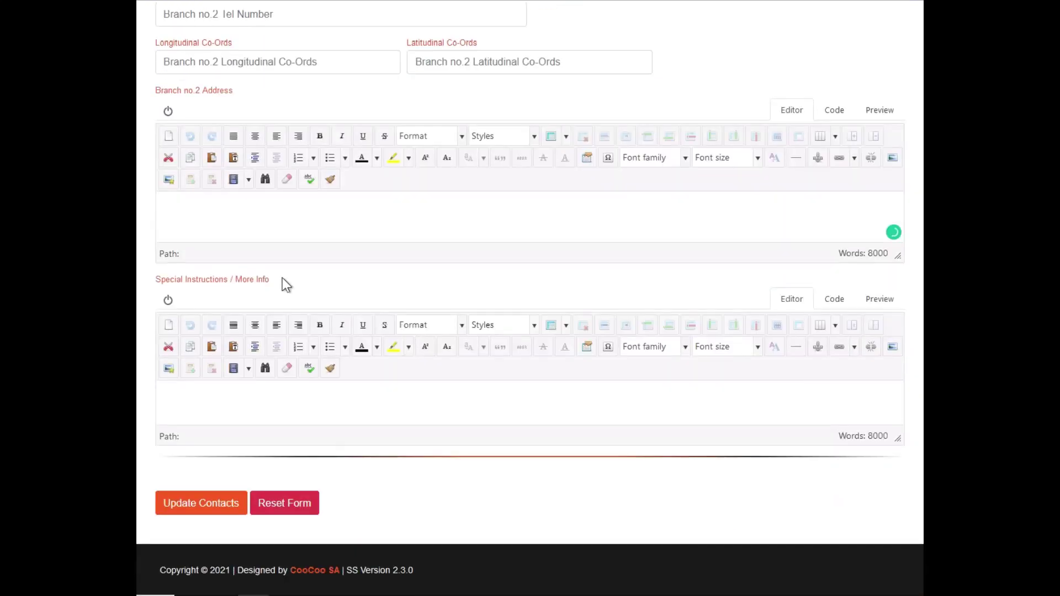
click(241, 395)
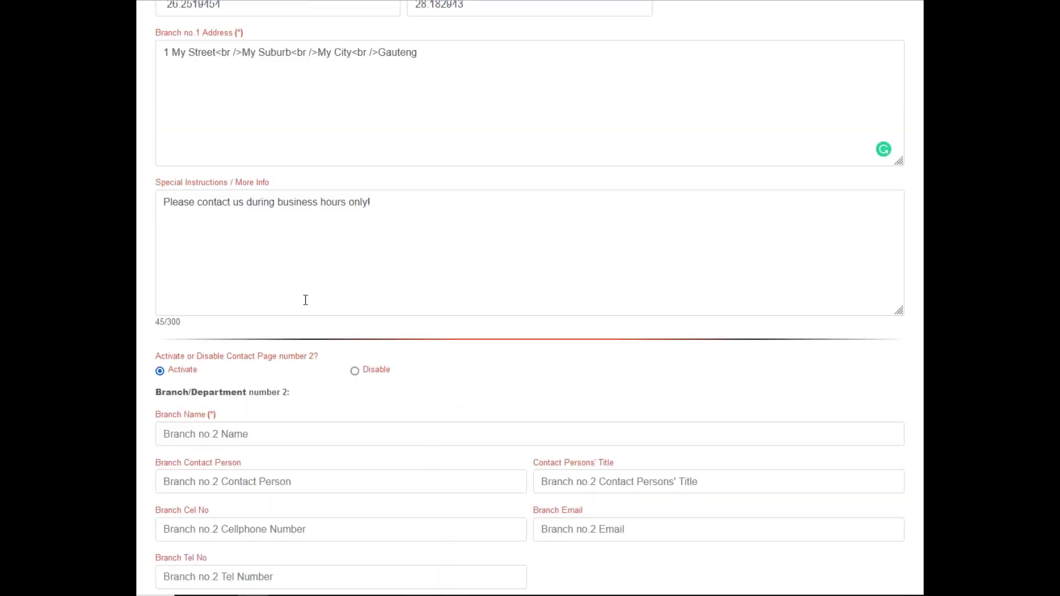
scroll(479, 230, down, 2)
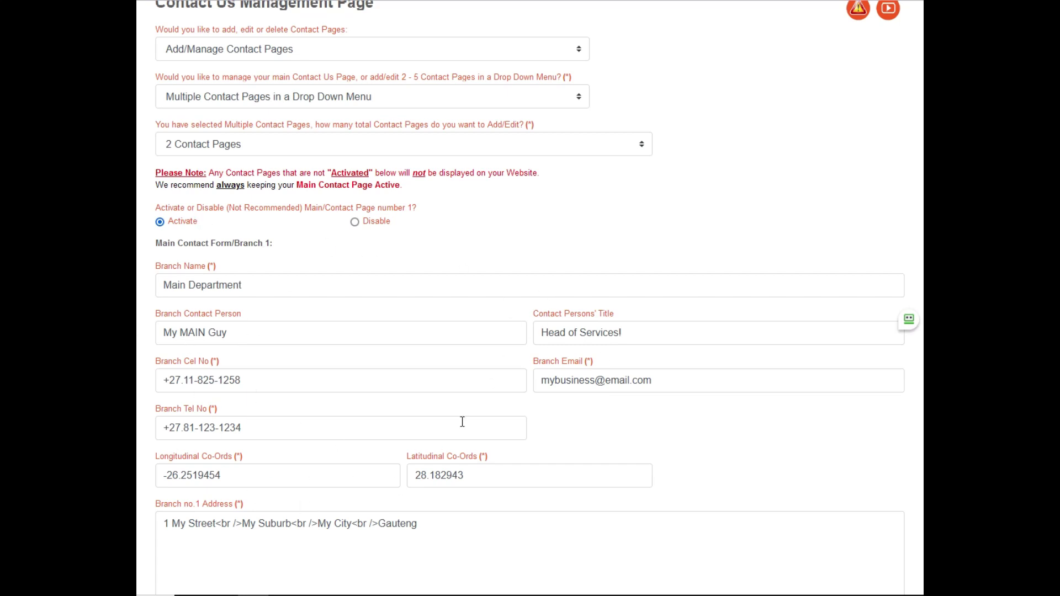
scroll(383, 286, down, 6)
scroll(383, 287, down, 12)
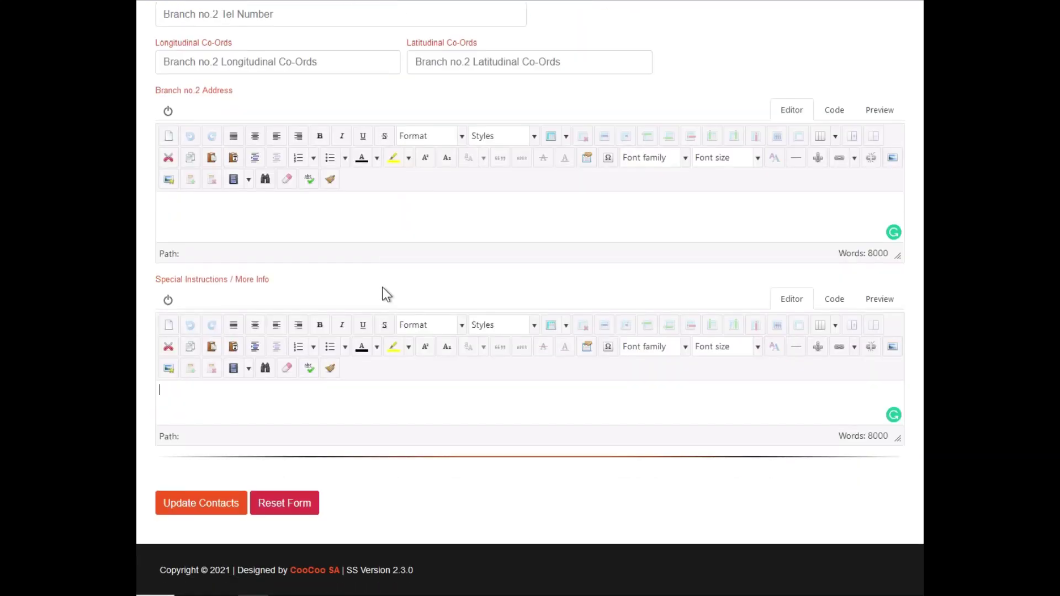